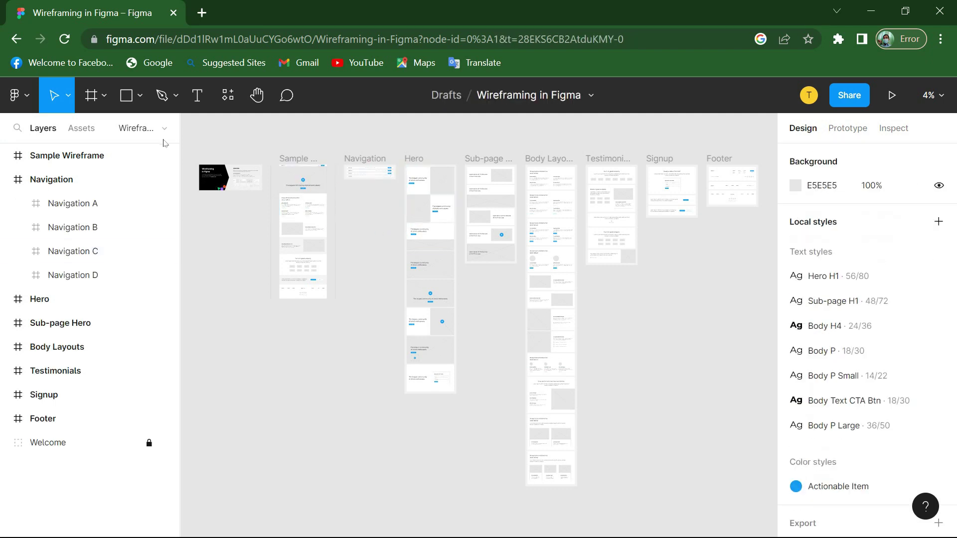
# - Place a 100×100 grey rectangle left of the Hero frame, then bring up the Share options
pyautogui.click(140, 96)
pyautogui.click(101, 132)
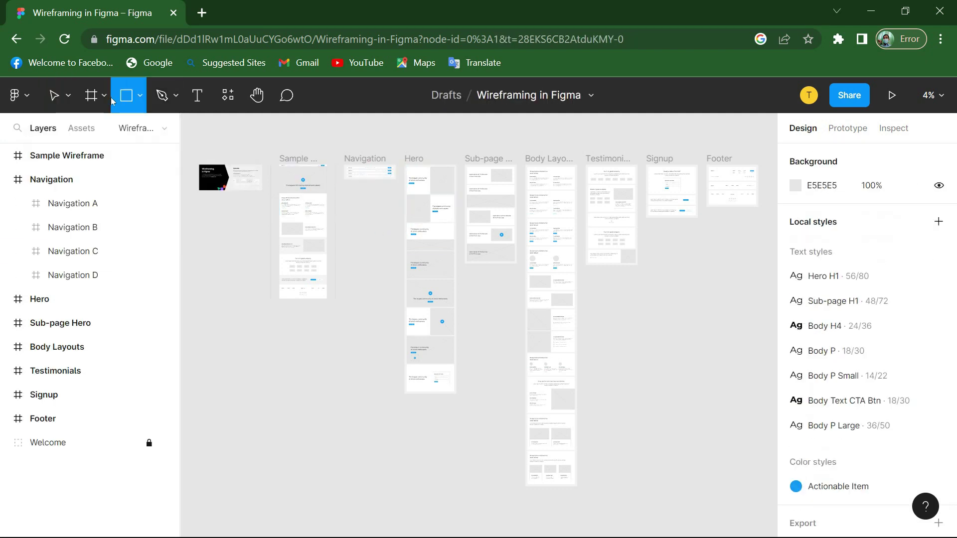
pyautogui.click(104, 96)
pyautogui.click(68, 96)
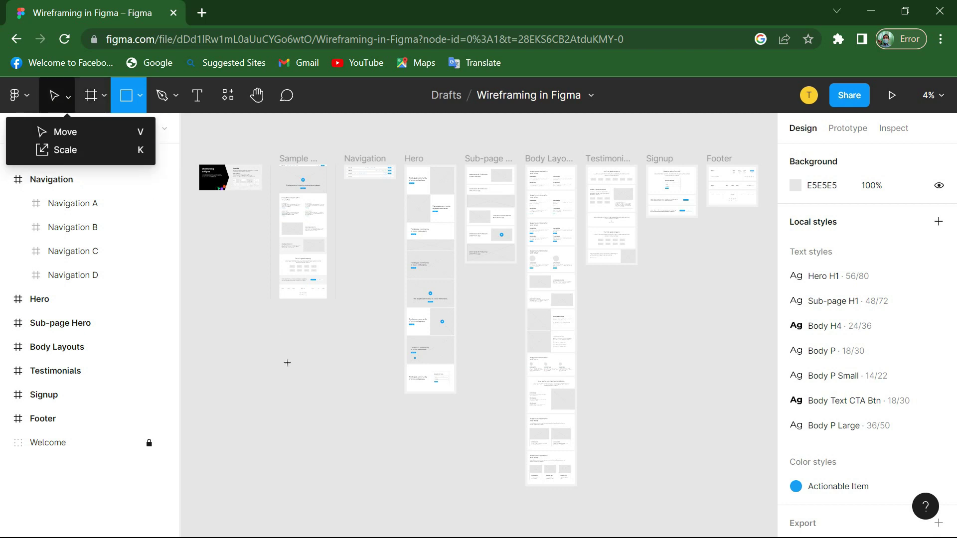
pyautogui.click(306, 383)
pyautogui.click(306, 384)
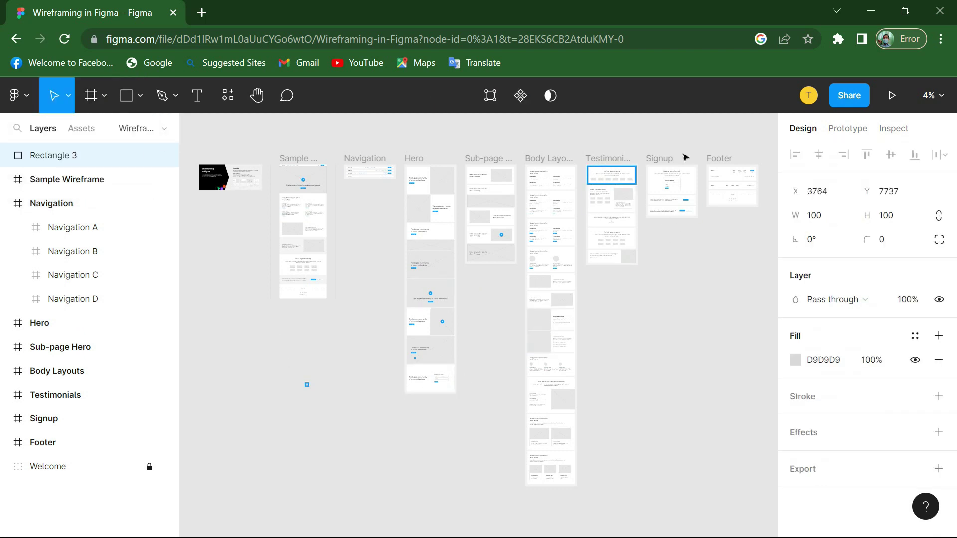
pyautogui.click(850, 95)
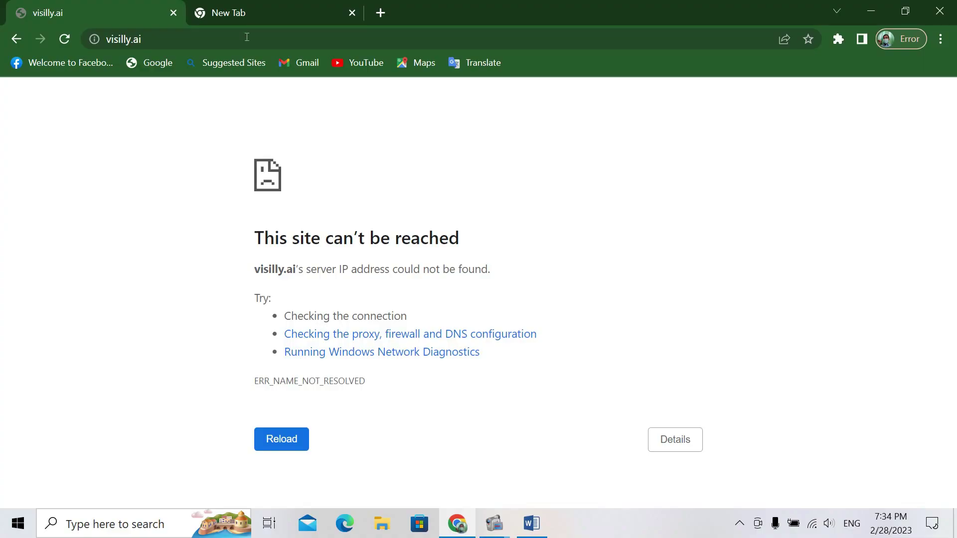
# - Close the unreachable visilly.ai tab and reach visily.ai through a Google search for 'visilly'
pyautogui.click(255, 16)
pyautogui.click(171, 14)
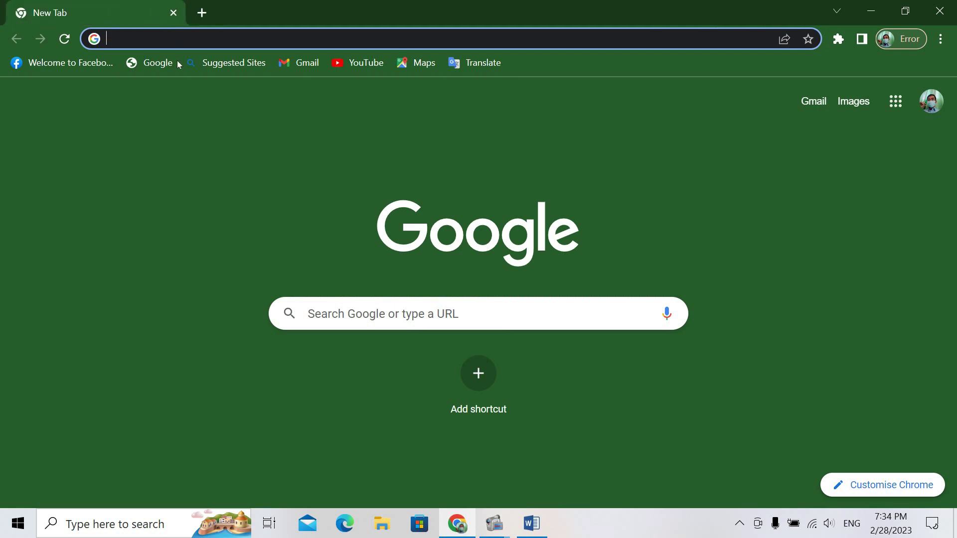
pyautogui.write('visilly')
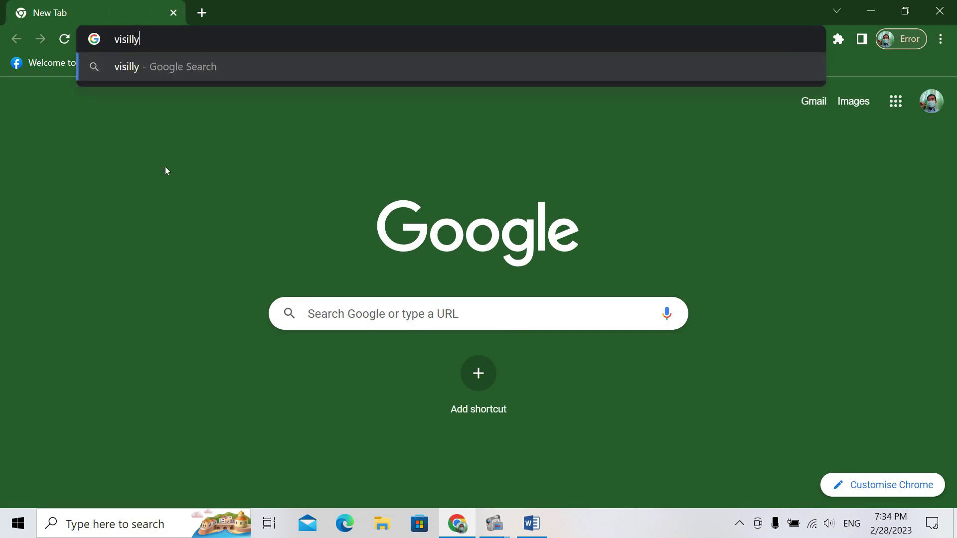
pyautogui.press('Return')
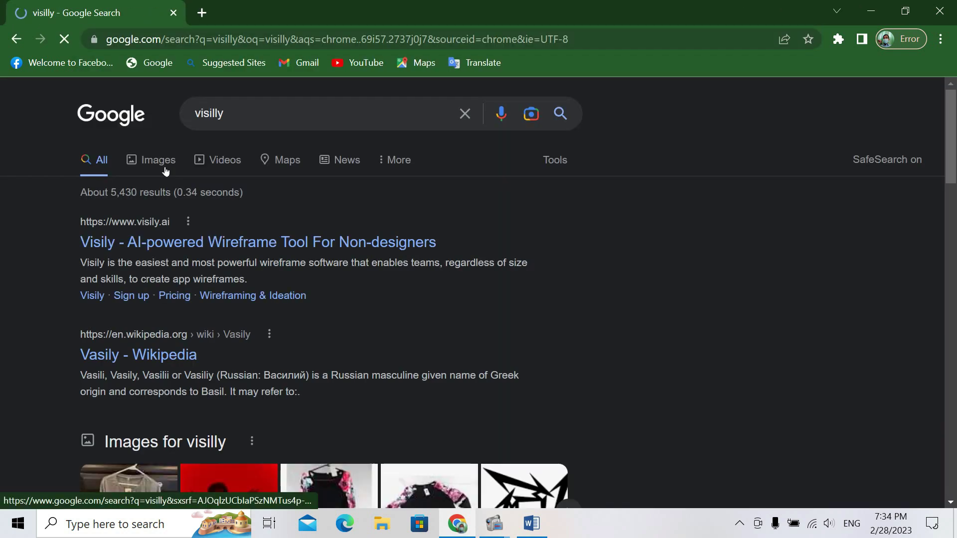
pyautogui.click(181, 243)
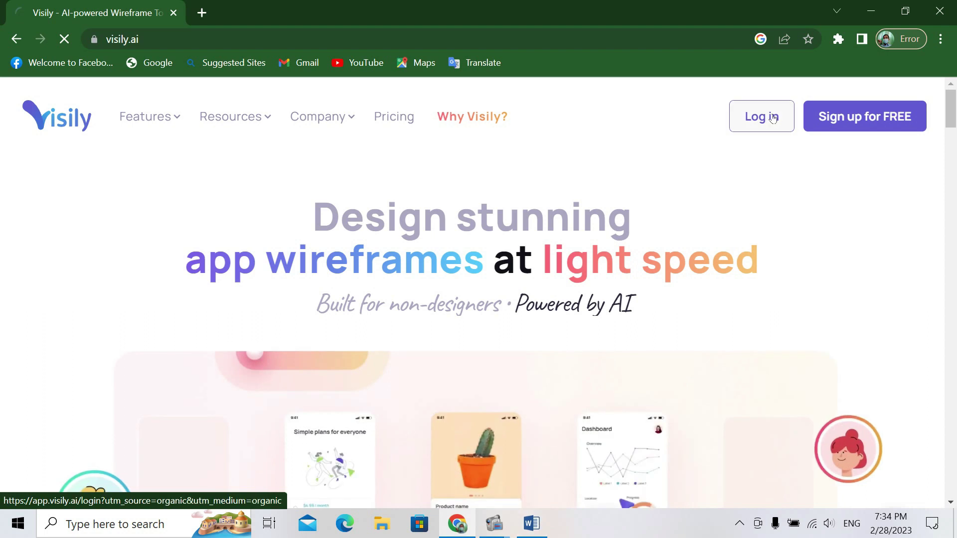
# - Log in to the Visily Personal Space, dismiss the recommendation survey, and start a new project
pyautogui.click(752, 124)
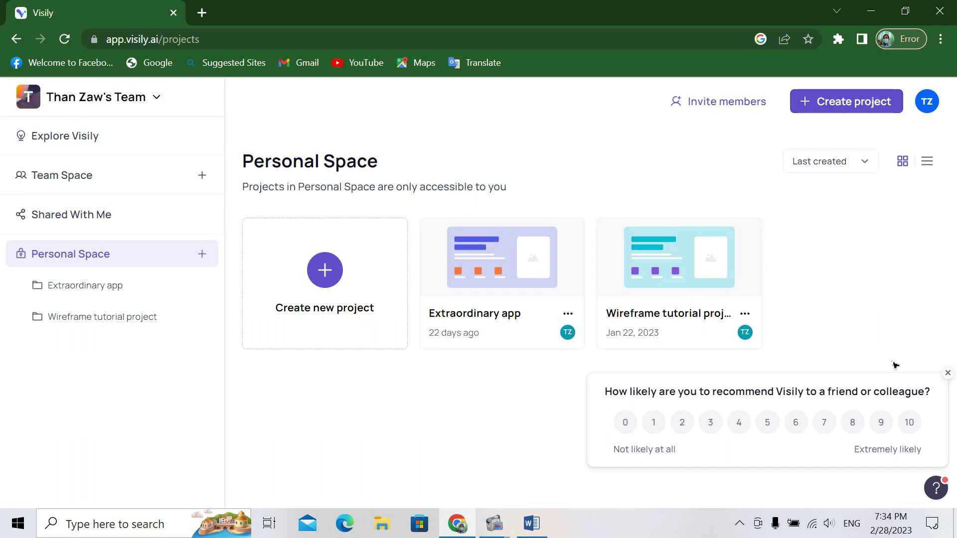
pyautogui.click(948, 375)
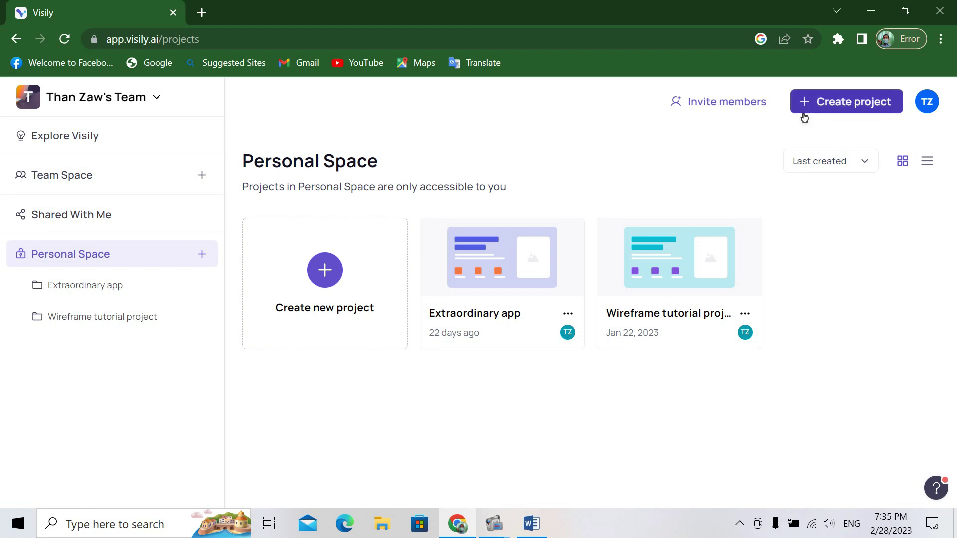
pyautogui.click(838, 105)
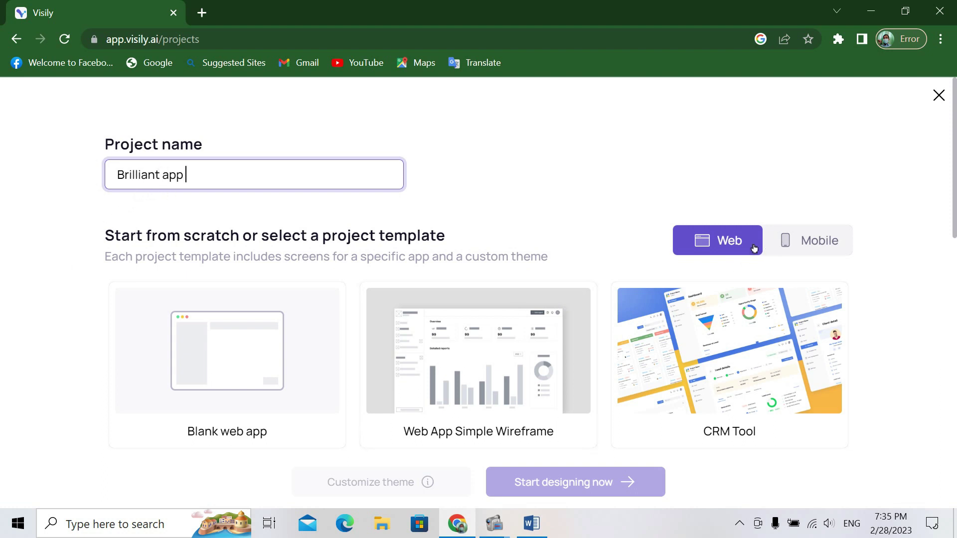
# - Create the 'Brilliant app' project from the Blank web app template and open its Board 1
pyautogui.click(792, 247)
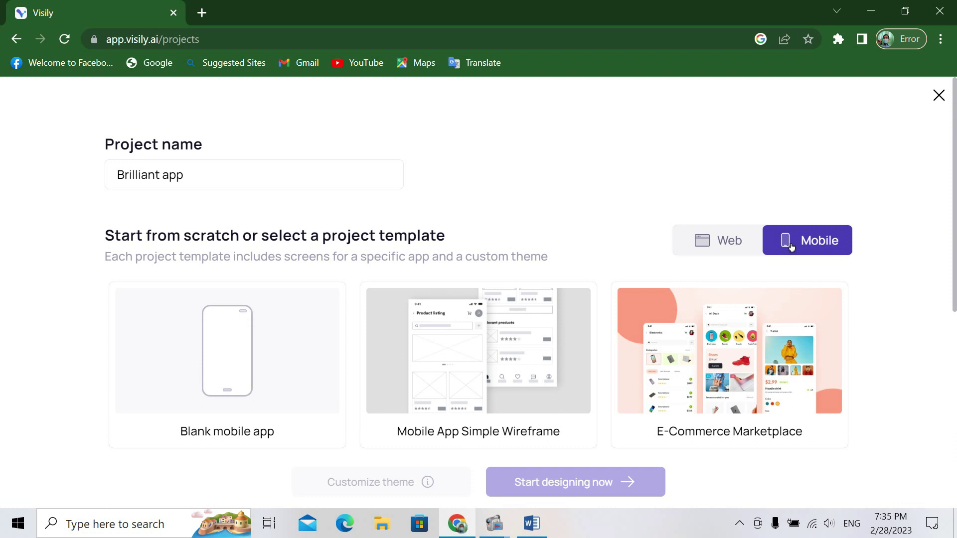
pyautogui.click(708, 249)
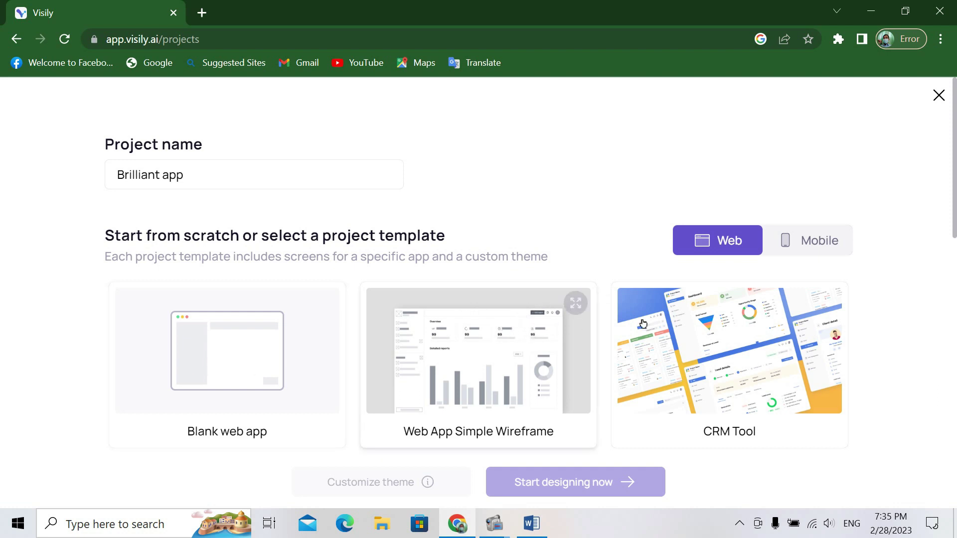
pyautogui.scroll(-3, 700, 339)
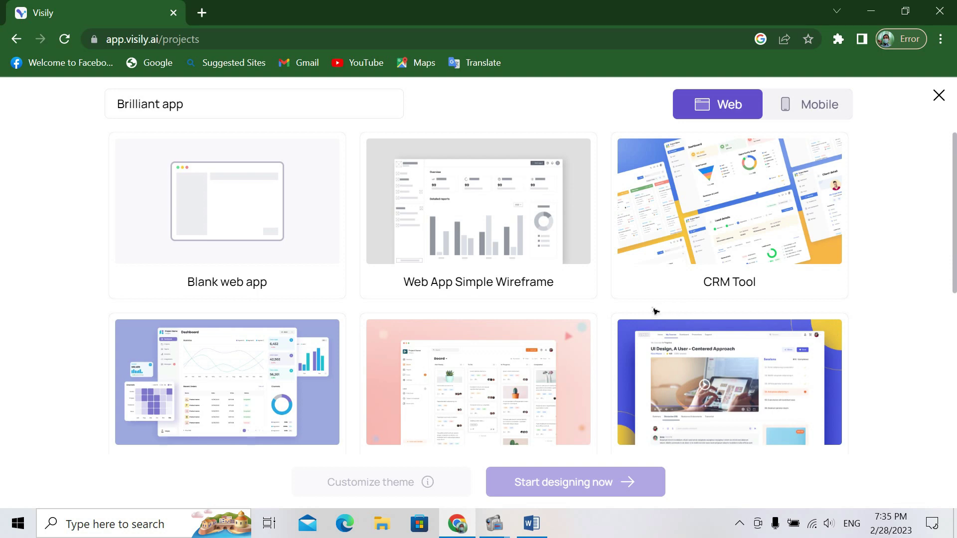
pyautogui.scroll(-3, 632, 297)
pyautogui.scroll(6, 601, 271)
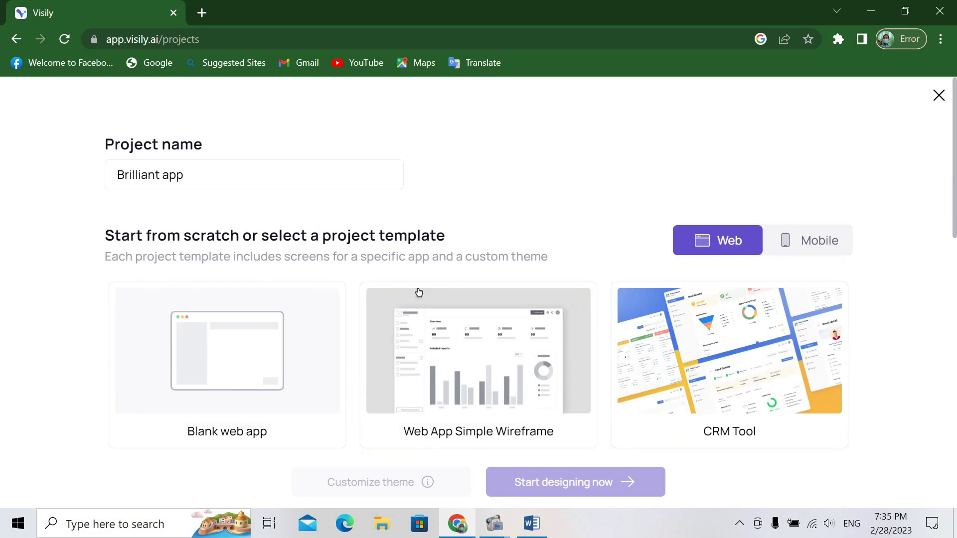
pyautogui.scroll(-2, 297, 380)
pyautogui.click(245, 278)
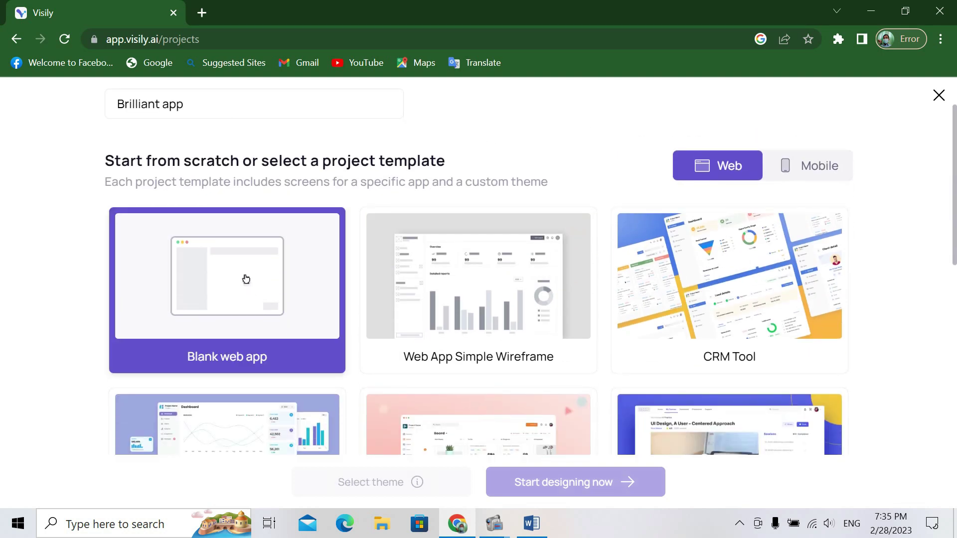
pyautogui.click(542, 491)
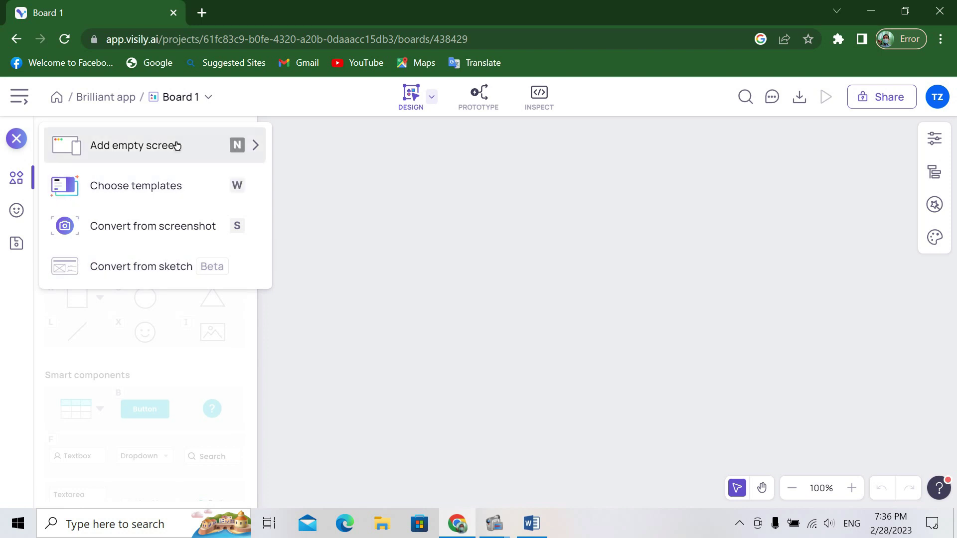
# - Browse the preset desktop, mobile and tablet sizes listed under Add empty screen
pyautogui.moveTo(177, 146)
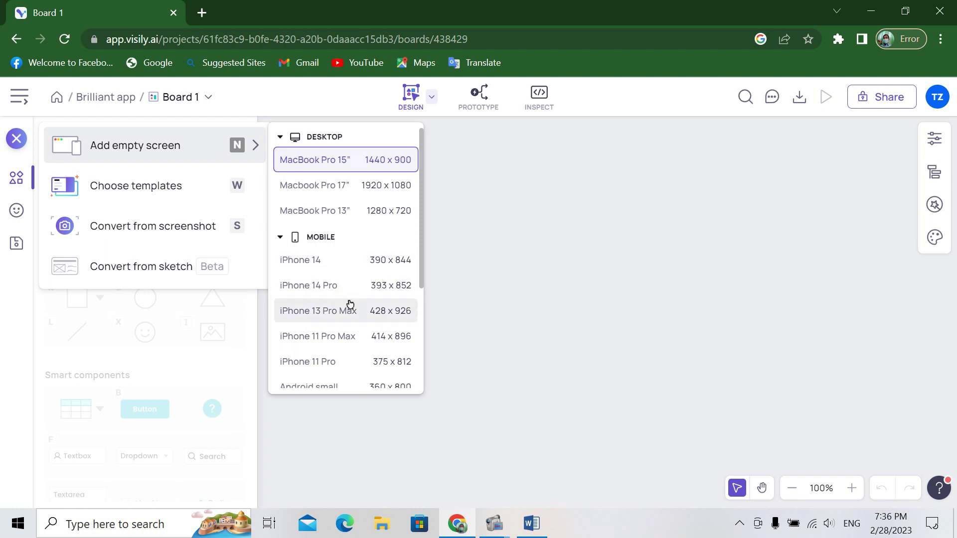
pyautogui.scroll(-3, 348, 303)
pyautogui.scroll(5, 322, 294)
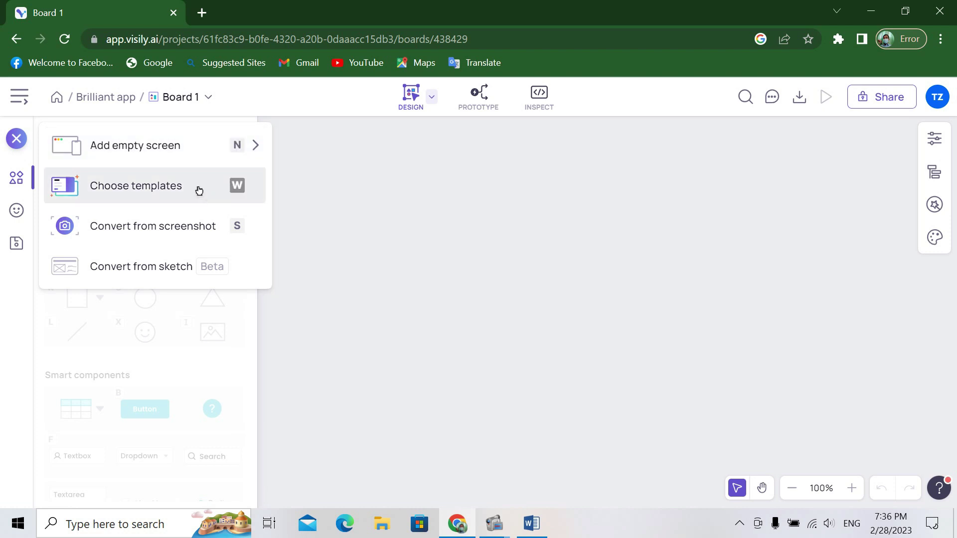
# - Browse the Recommended, Landing page, Login - Signup and Product listing web templates, adding none
pyautogui.click(159, 189)
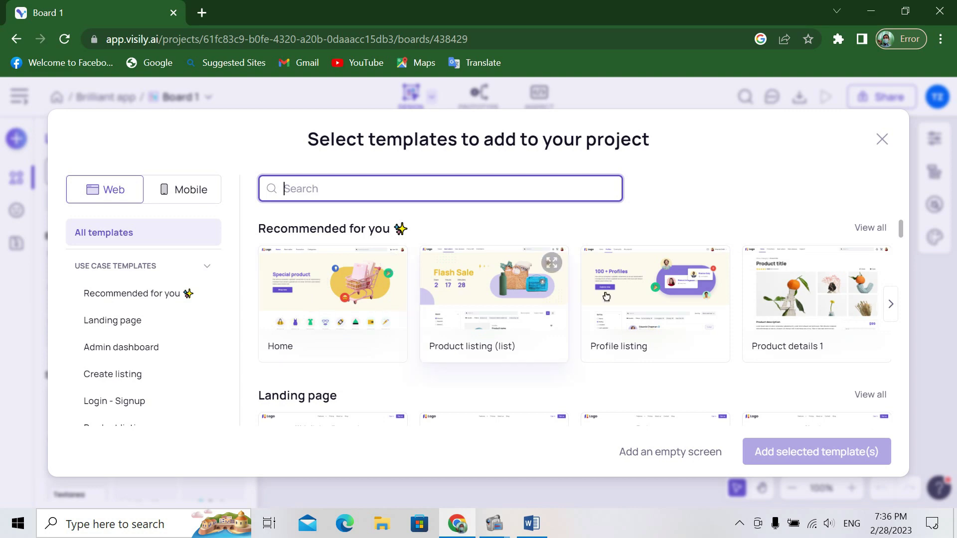
pyautogui.scroll(-2, 651, 307)
pyautogui.scroll(-8, 650, 306)
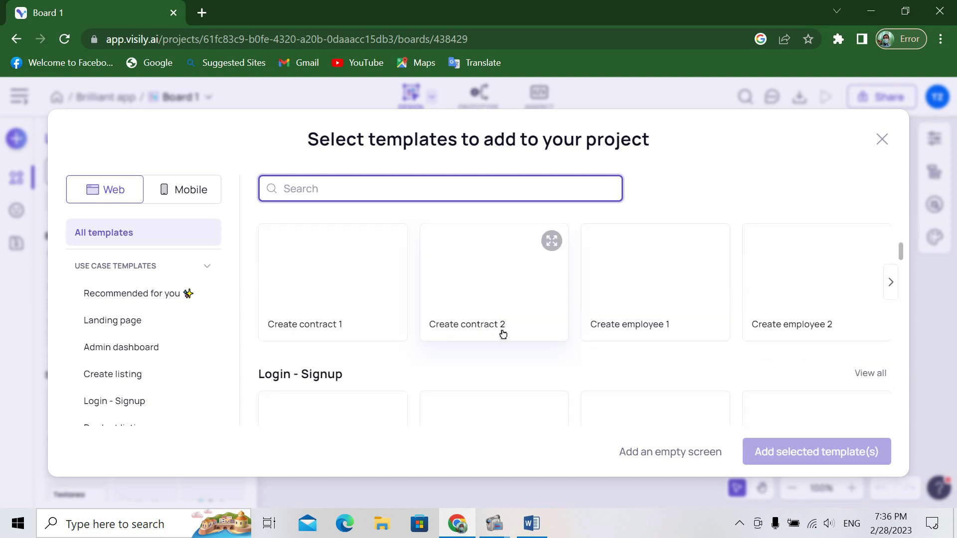
pyautogui.scroll(3, 505, 331)
pyautogui.scroll(-8, 517, 359)
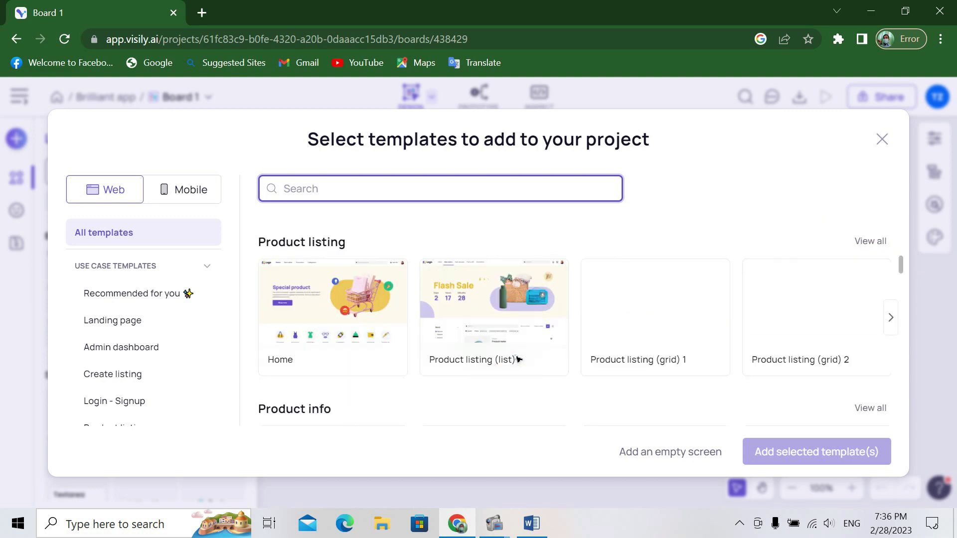
pyautogui.scroll(4, 515, 358)
pyautogui.scroll(-6, 515, 359)
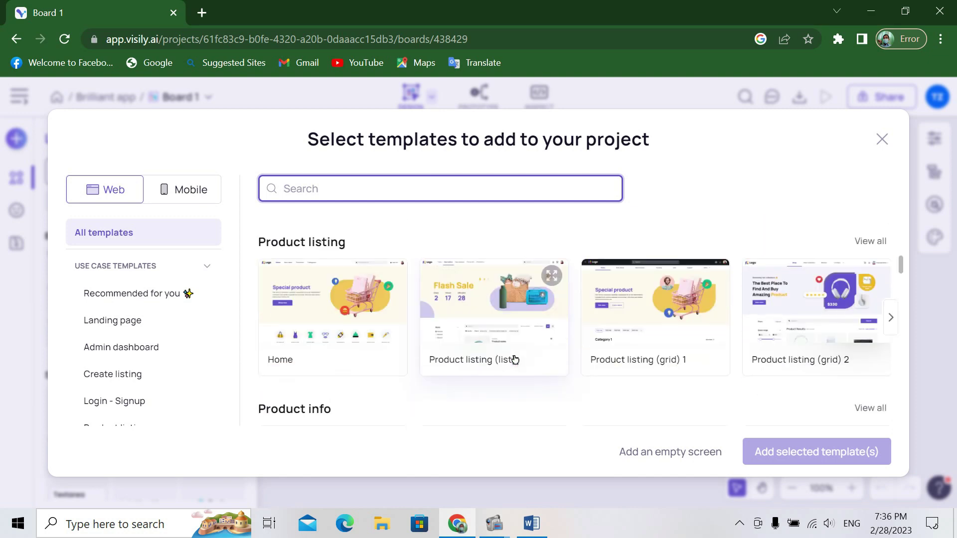
pyautogui.scroll(15, 792, 329)
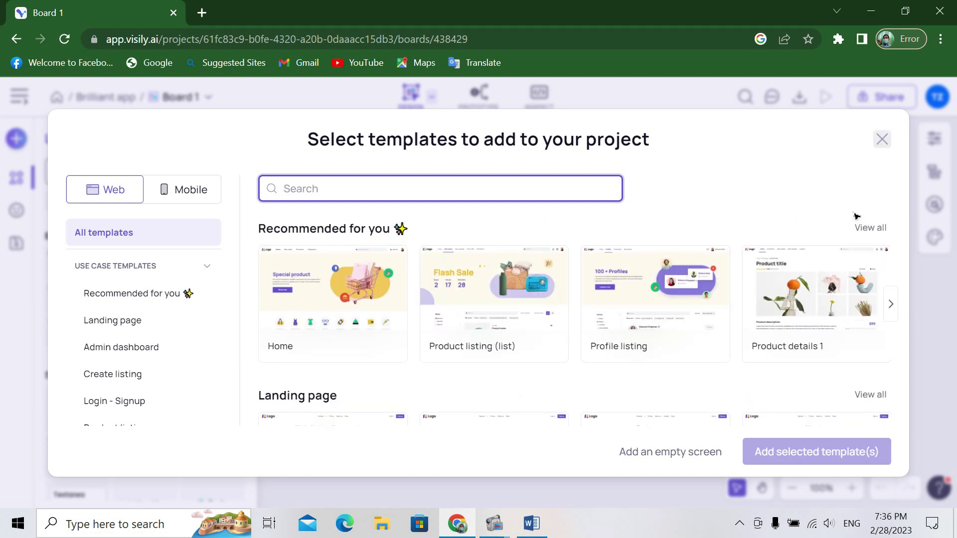
pyautogui.click(881, 140)
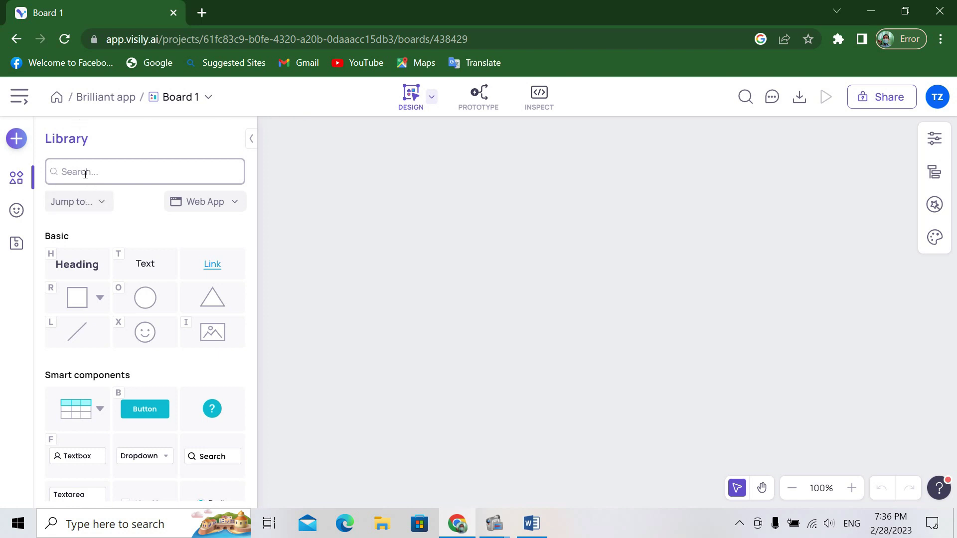
# - Reopen the Add screen options and choose Convert from sketch
pyautogui.click(16, 140)
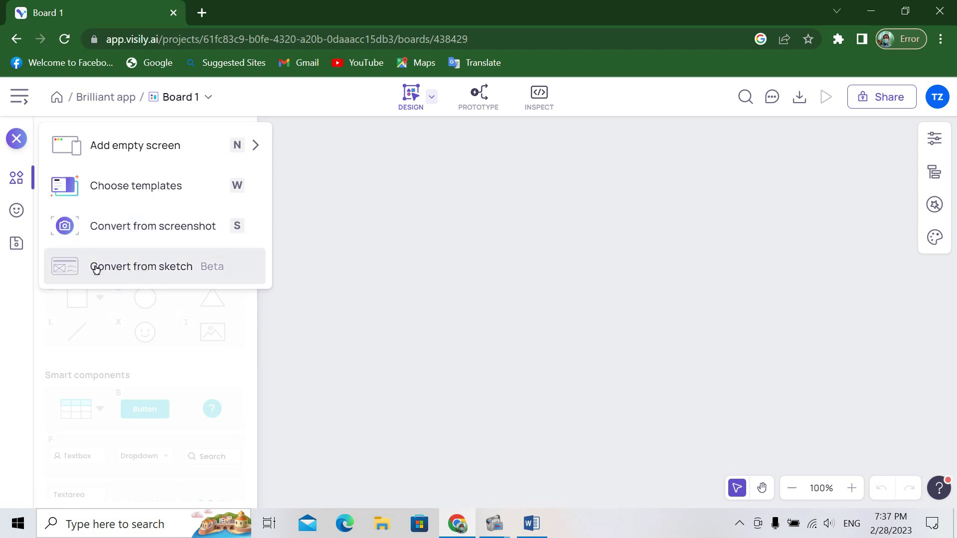
pyautogui.click(132, 269)
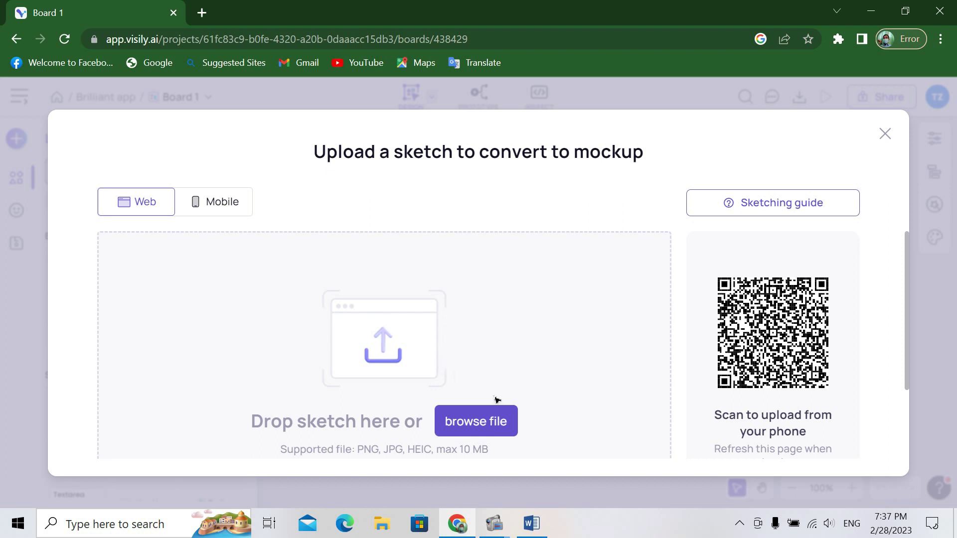
# - Scroll the Upload a sketch dialog down to the Sample Sketches and back up
pyautogui.scroll(-2, 484, 341)
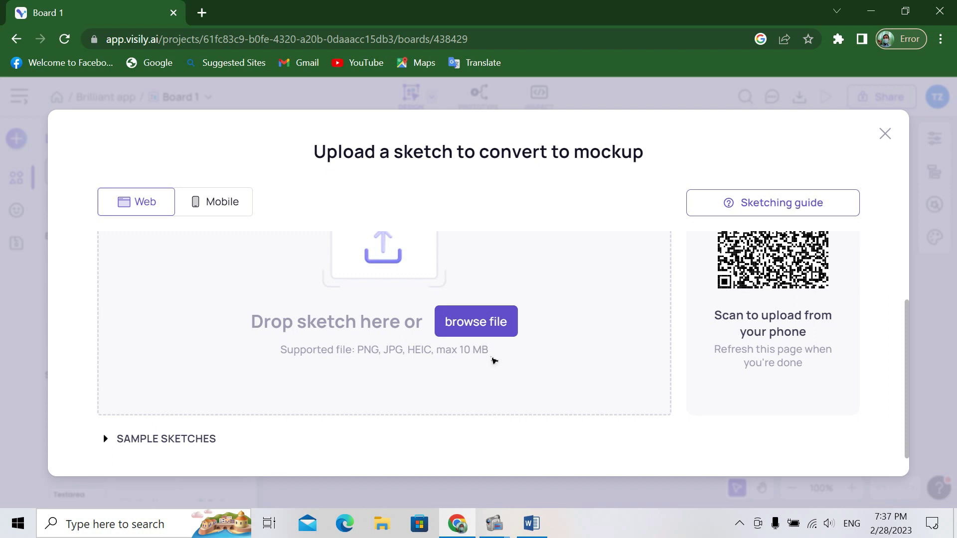
pyautogui.scroll(2, 494, 364)
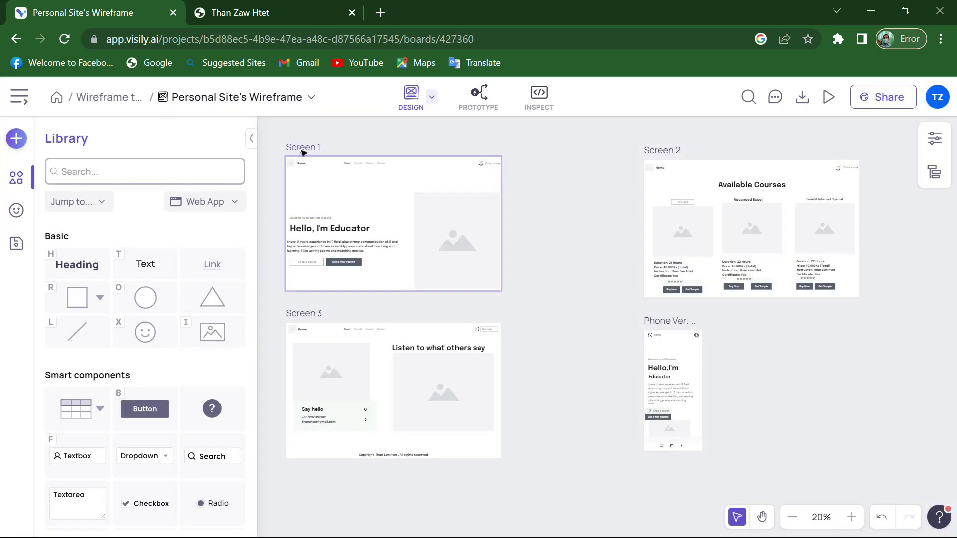
# - Close the Upload a sketch dialog without uploading, returning to the empty Board 1
pyautogui.moveTo(302, 150); pyautogui.dragTo(300, 172)
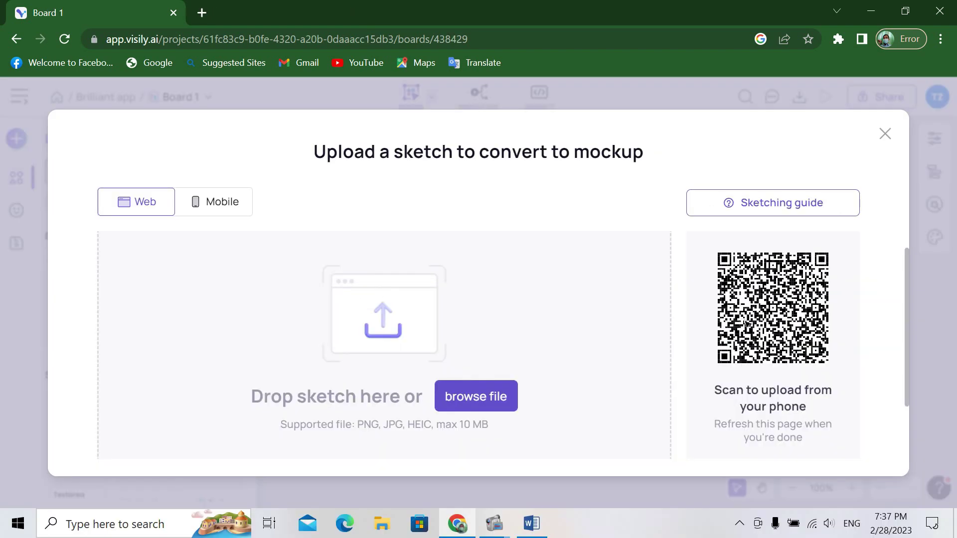
pyautogui.scroll(-2, 783, 341)
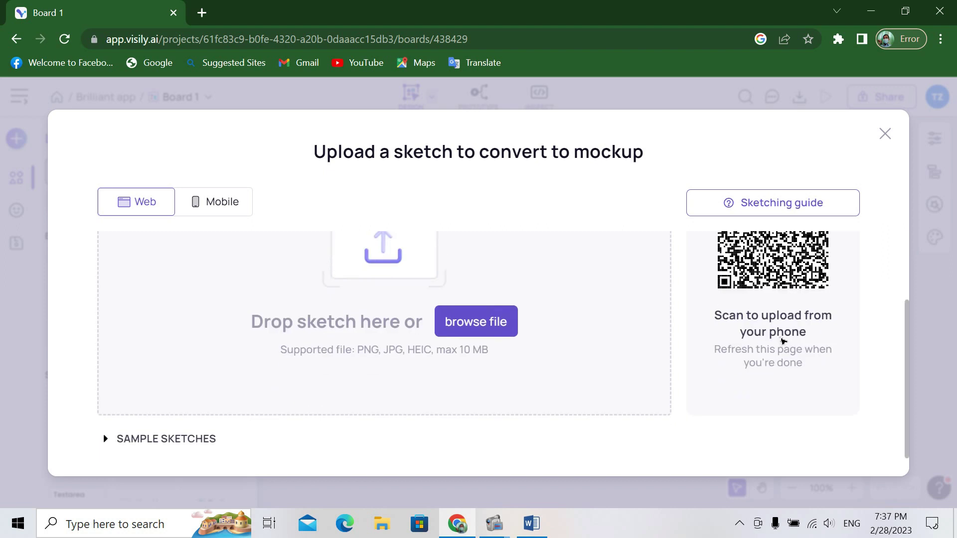
pyautogui.click(885, 133)
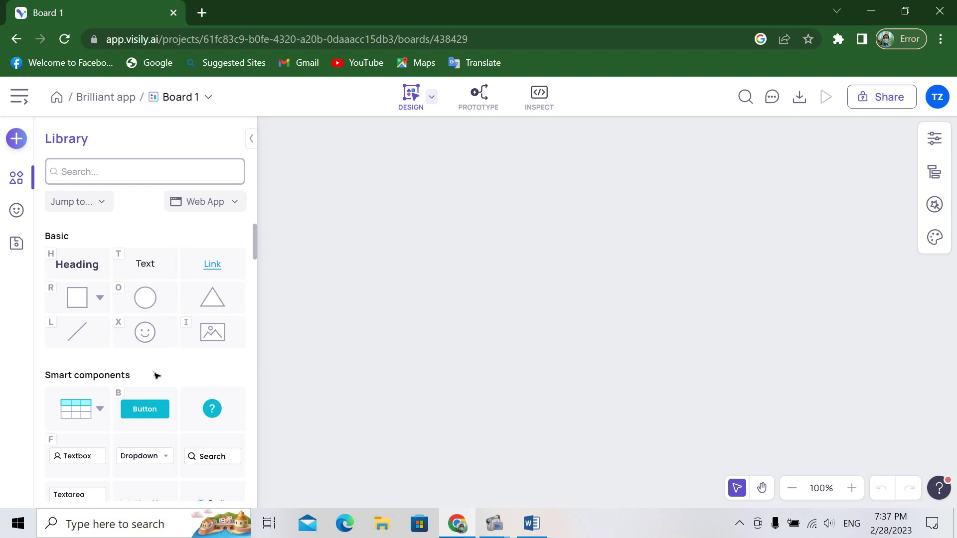
pyautogui.scroll(-8, 156, 375)
pyautogui.scroll(3, 160, 387)
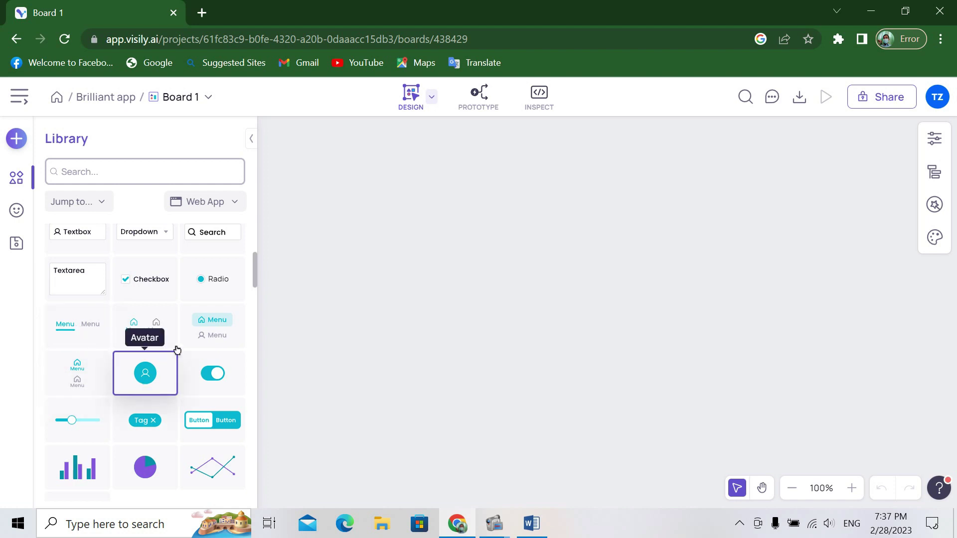
pyautogui.scroll(-4, 180, 349)
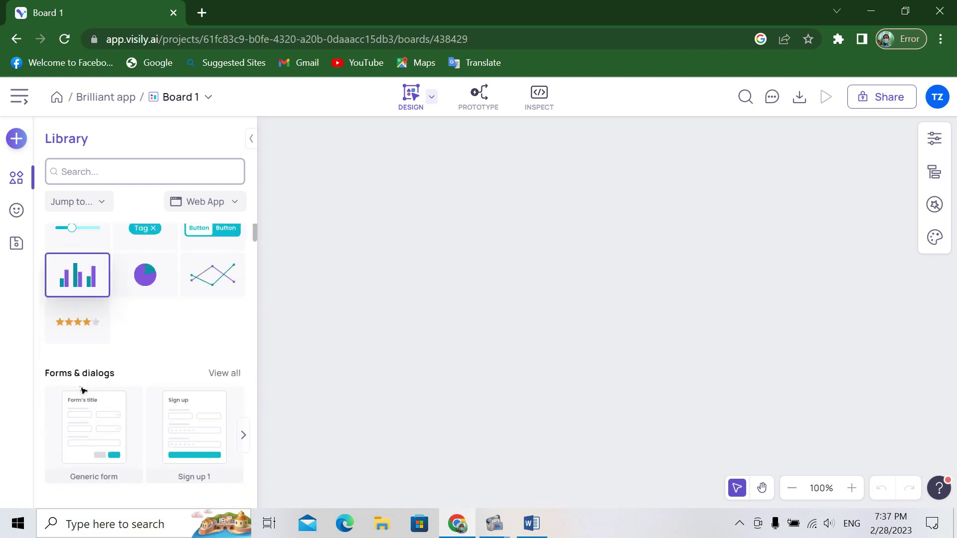
pyautogui.scroll(-2, 83, 390)
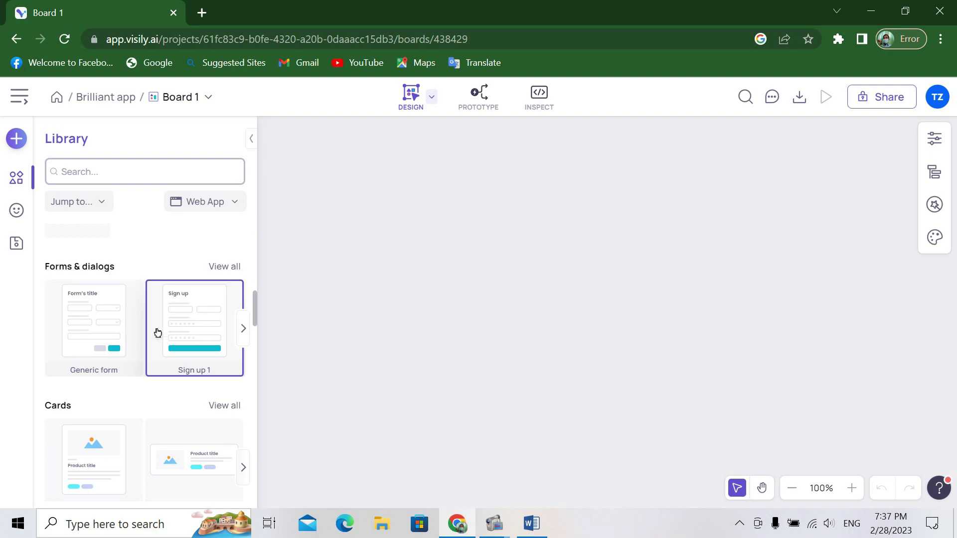